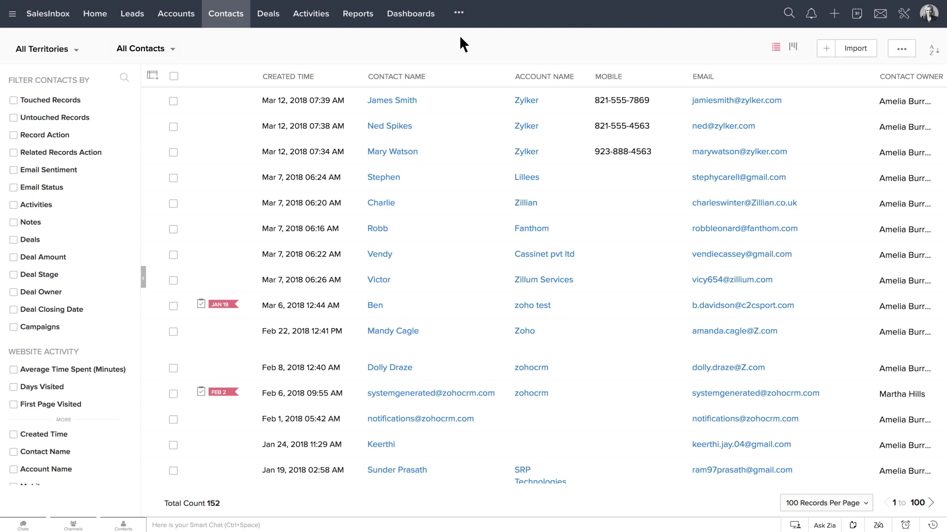
# Open Mary Watson's contact, then her Zylker account record.
pyautogui.click(375, 152)
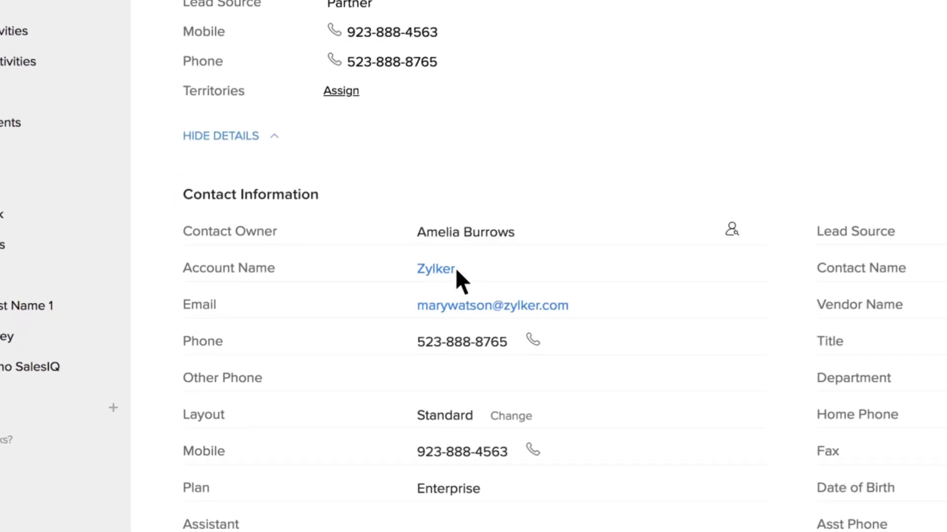
pyautogui.click(444, 270)
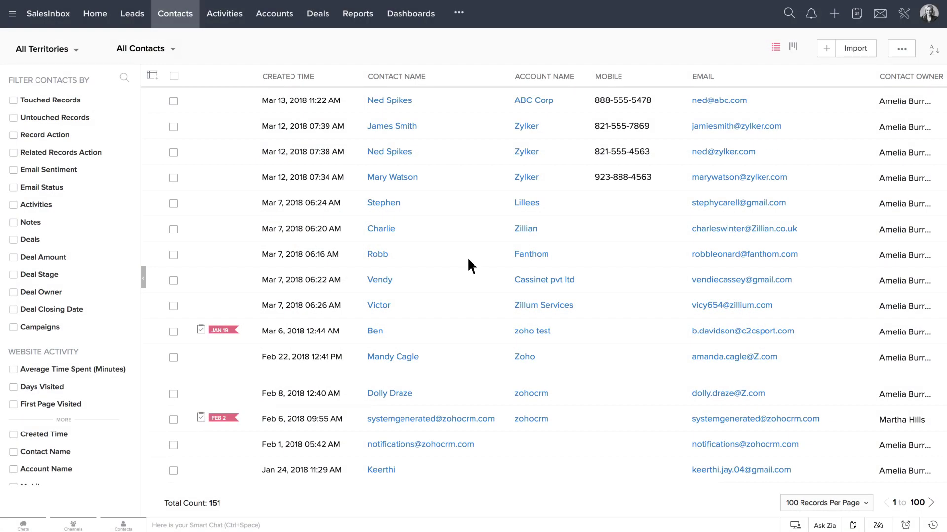
pyautogui.click(417, 178)
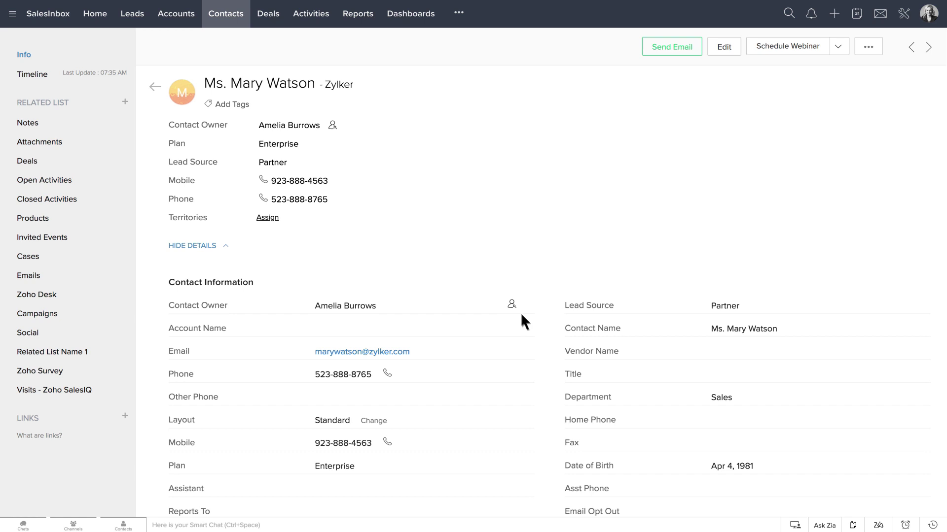
pyautogui.click(530, 325)
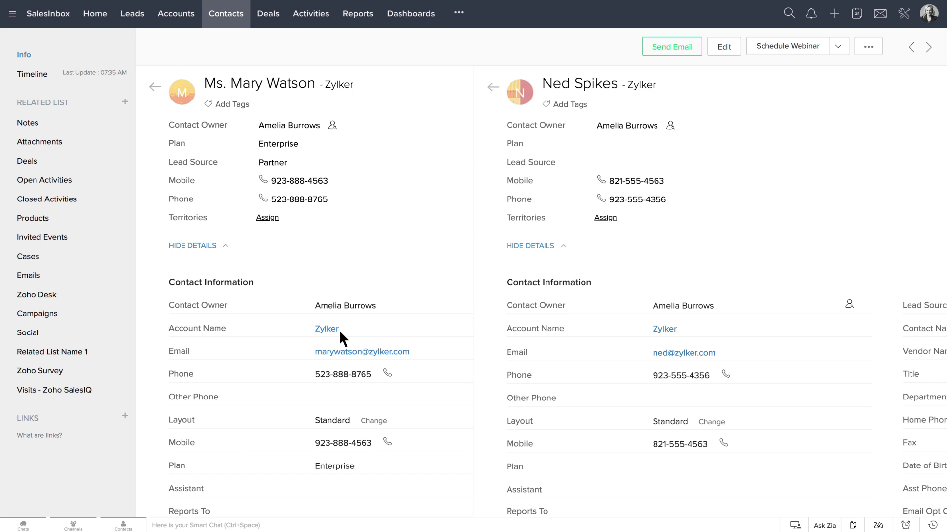
# Open the Zylker account from Ned Spikes' contact record.
pyautogui.click(676, 330)
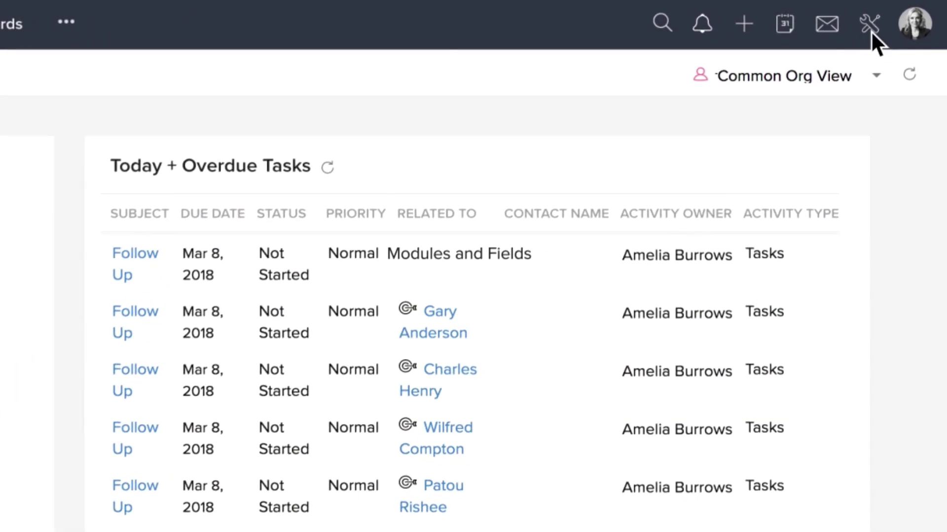
# Open the Contacts module layout editor via Setup > Modules and Fields.
pyautogui.click(871, 31)
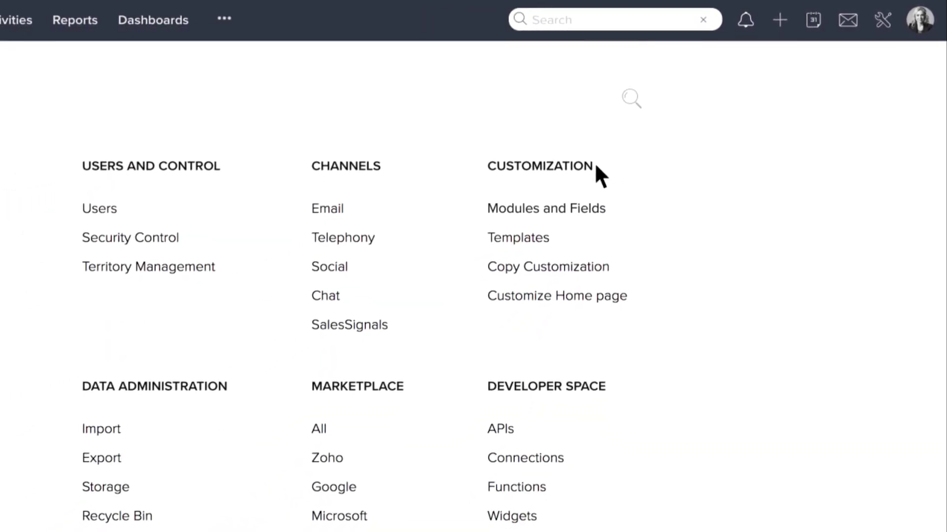
pyautogui.click(584, 209)
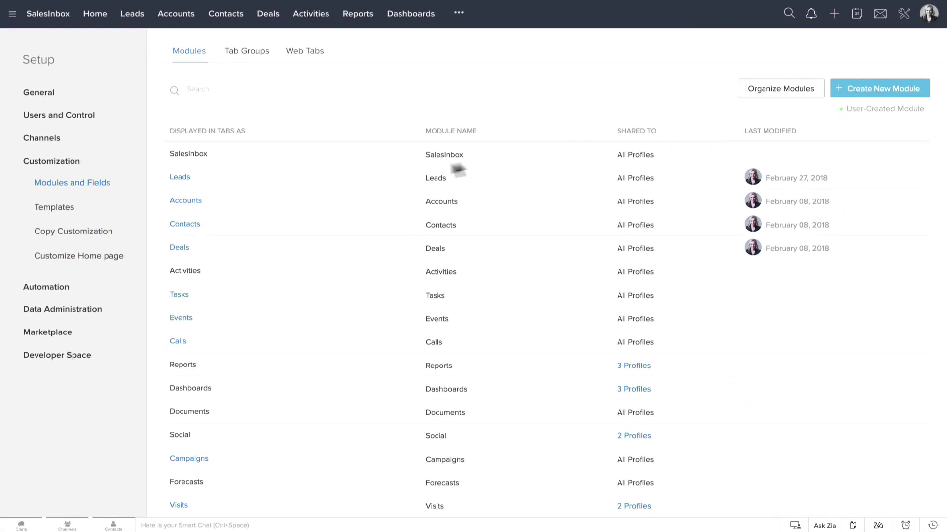
pyautogui.click(186, 224)
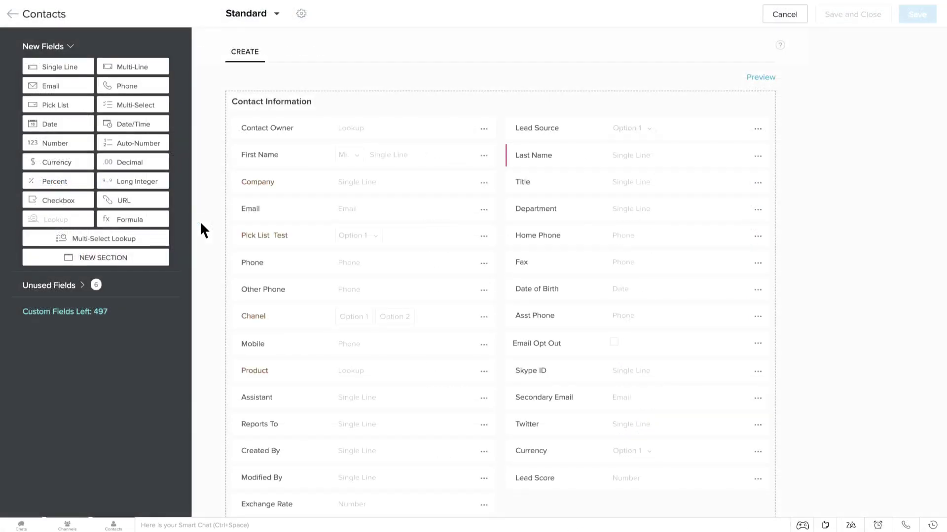
# Add a Multi-Select Lookup labelled Company Name, related to Accounts as Associated Contacts.
pyautogui.moveTo(161, 239); pyautogui.dragTo(497, 263)
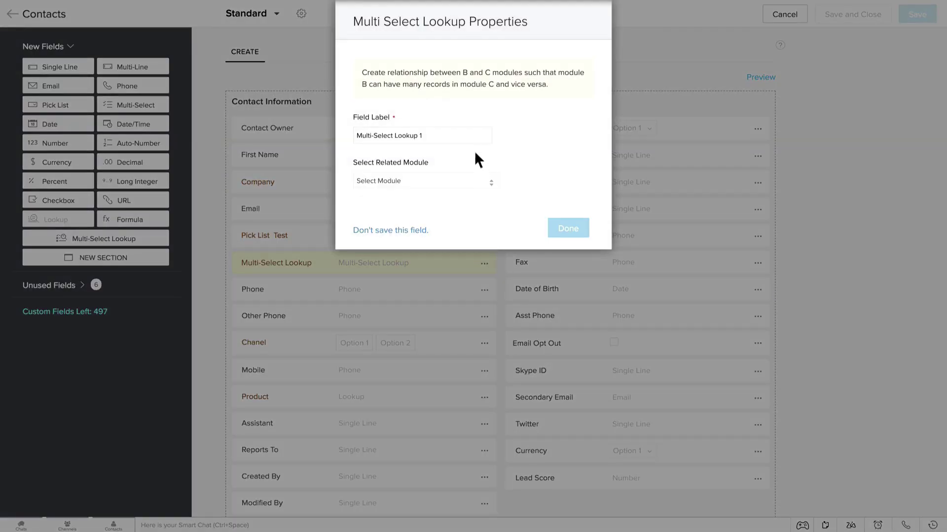
pyautogui.tripleClick(471, 134)
pyautogui.write('Company N')
pyautogui.write('ame')
pyautogui.click(482, 179)
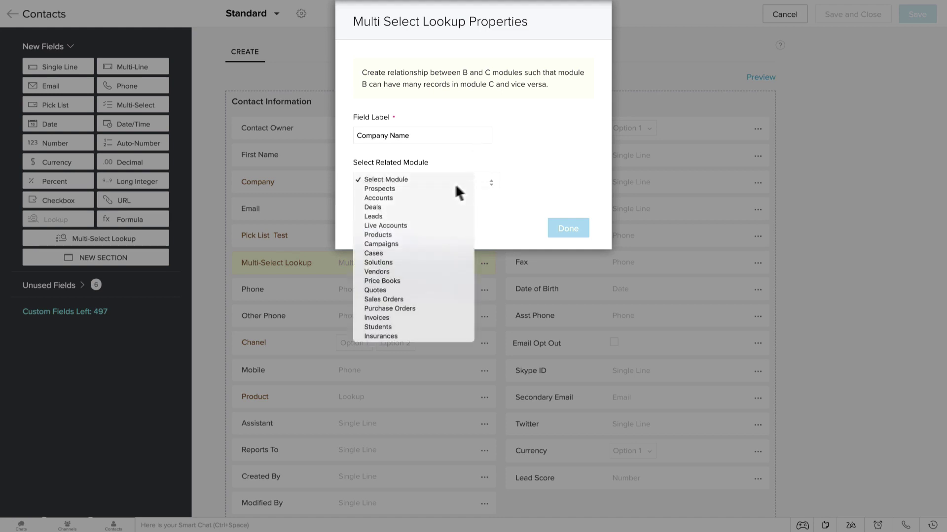
pyautogui.click(393, 195)
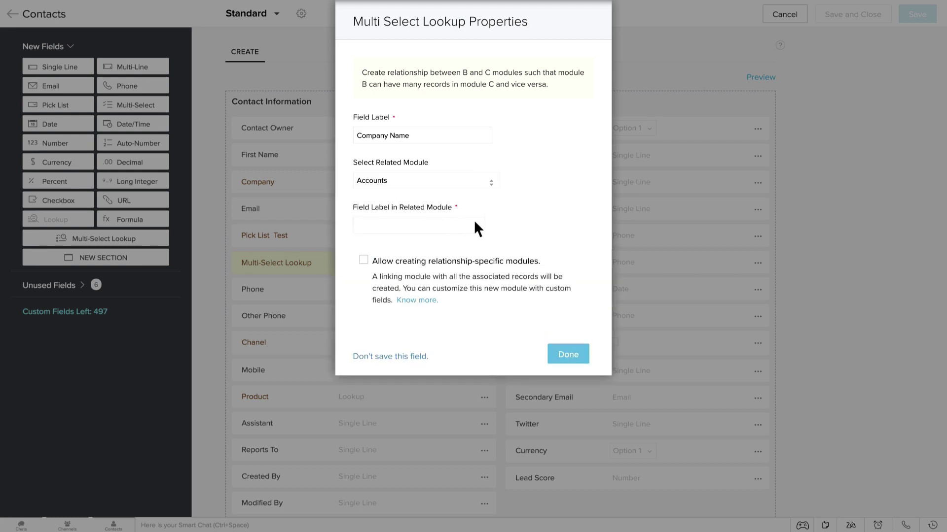
pyautogui.write('Associated C')
pyautogui.write('ontacts')
pyautogui.click(584, 354)
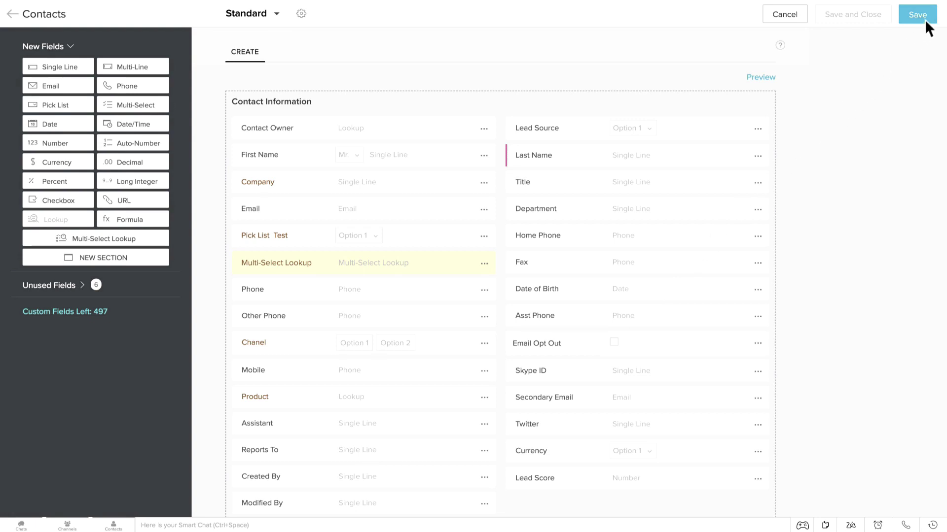
pyautogui.click(924, 20)
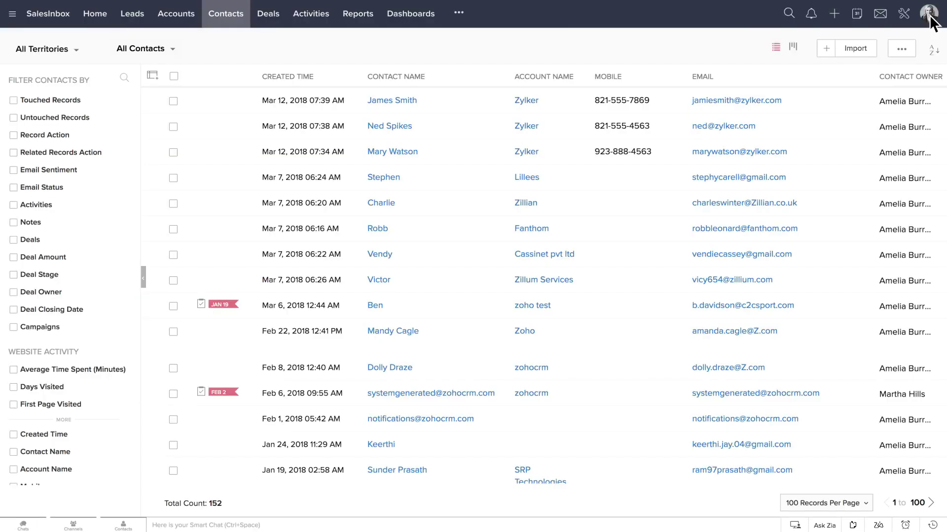
pyautogui.click(383, 123)
pyautogui.click(729, 46)
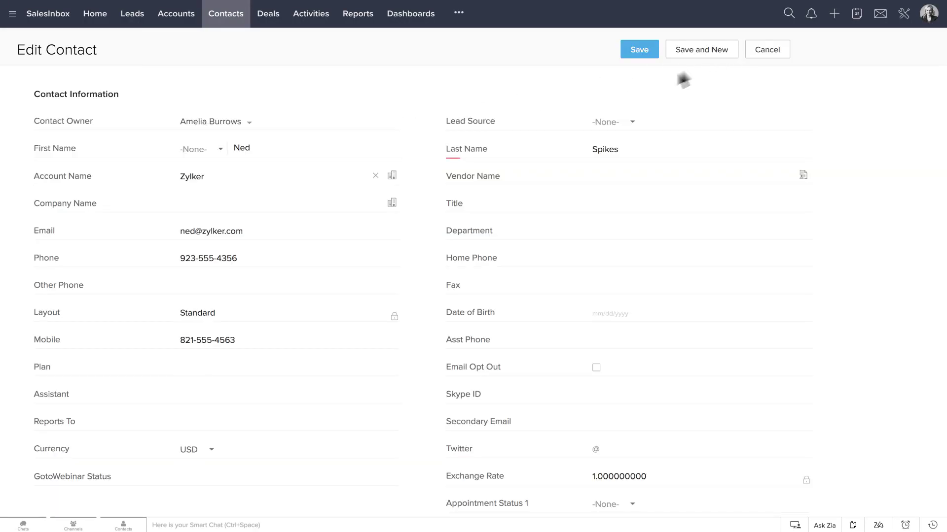
pyautogui.click(390, 202)
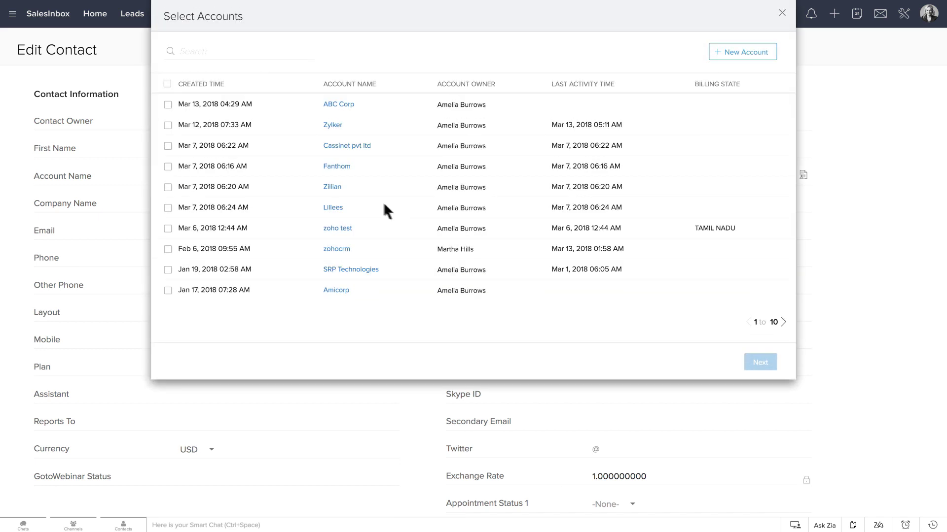
pyautogui.click(168, 125)
pyautogui.click(168, 104)
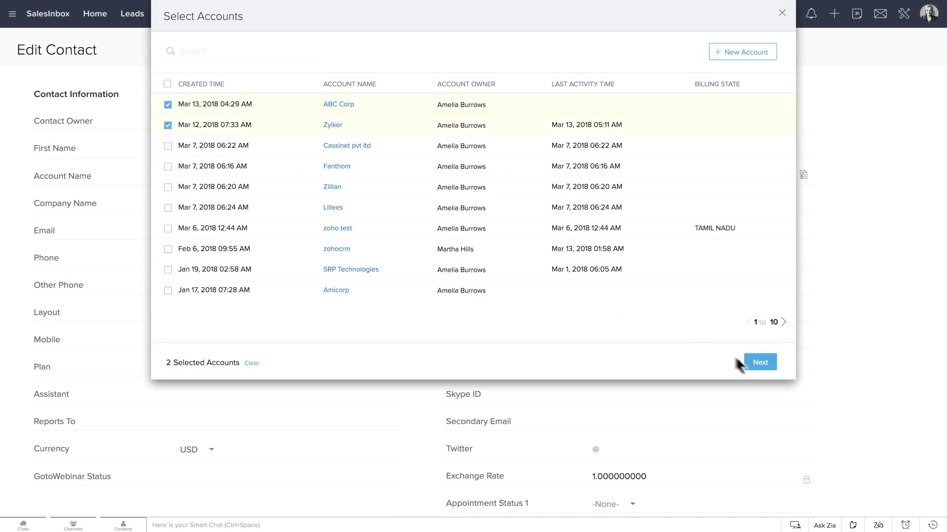
pyautogui.click(749, 362)
pyautogui.click(769, 200)
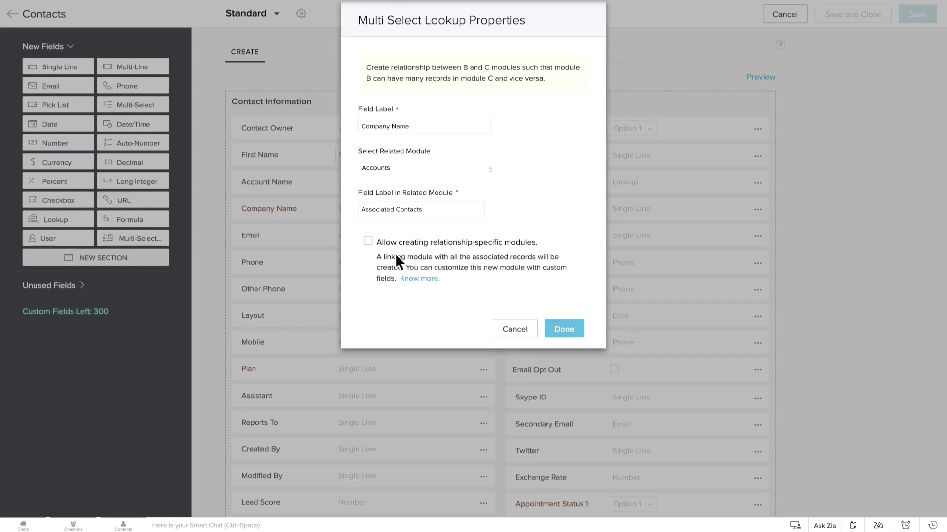
# Allow relationship-specific linking modules on the Company Name lookup.
pyautogui.click(367, 242)
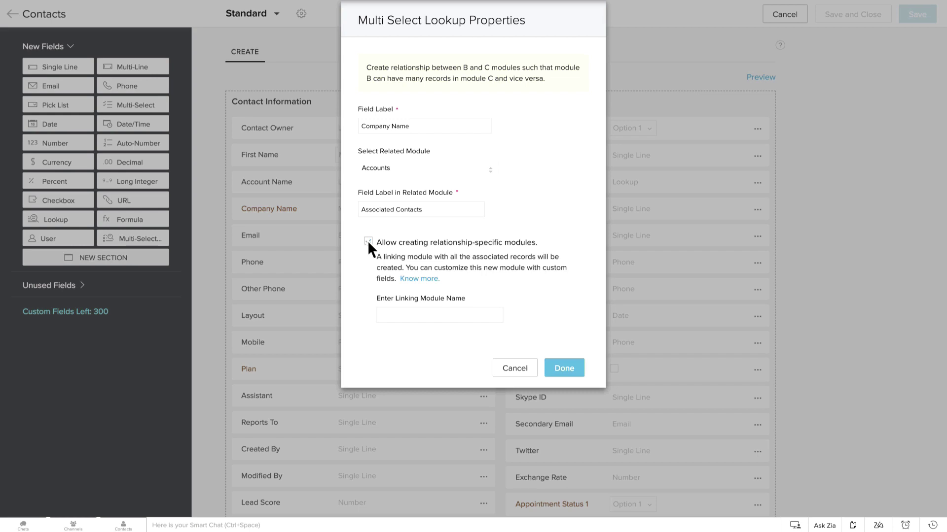
pyautogui.write('Accounts')
pyautogui.write(' vs Con')
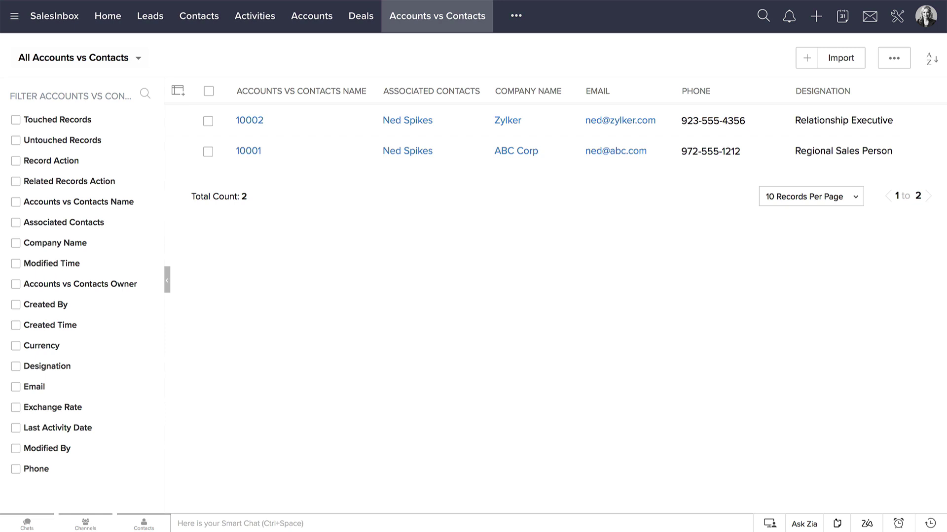
# Open the All Accounts vs Contacts view dropdown to see the available views.
pyautogui.click(137, 57)
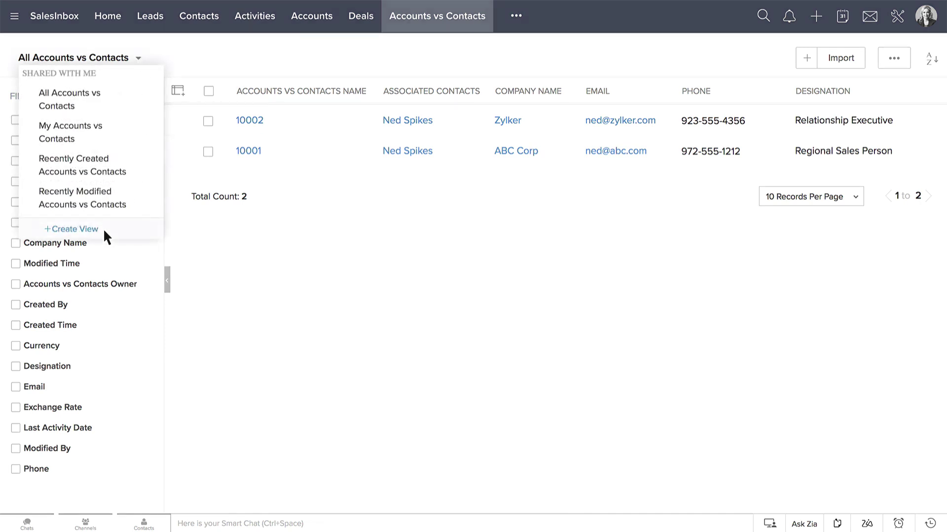